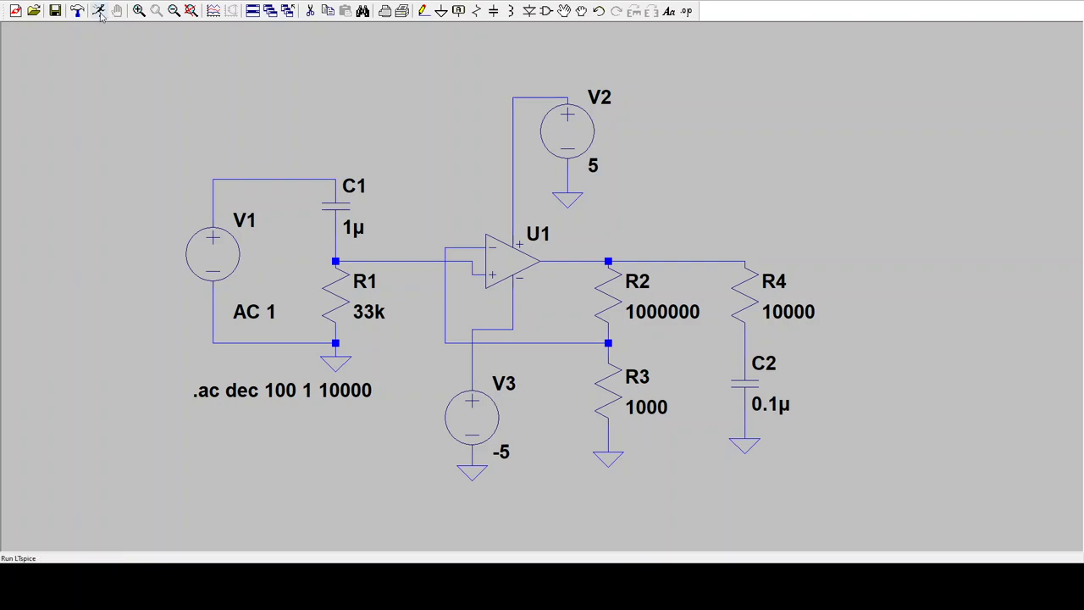
Run the AC sweep and plot V(n002), V(n004), V(n005) and V(n007) in a maximized plot window.
click(98, 11)
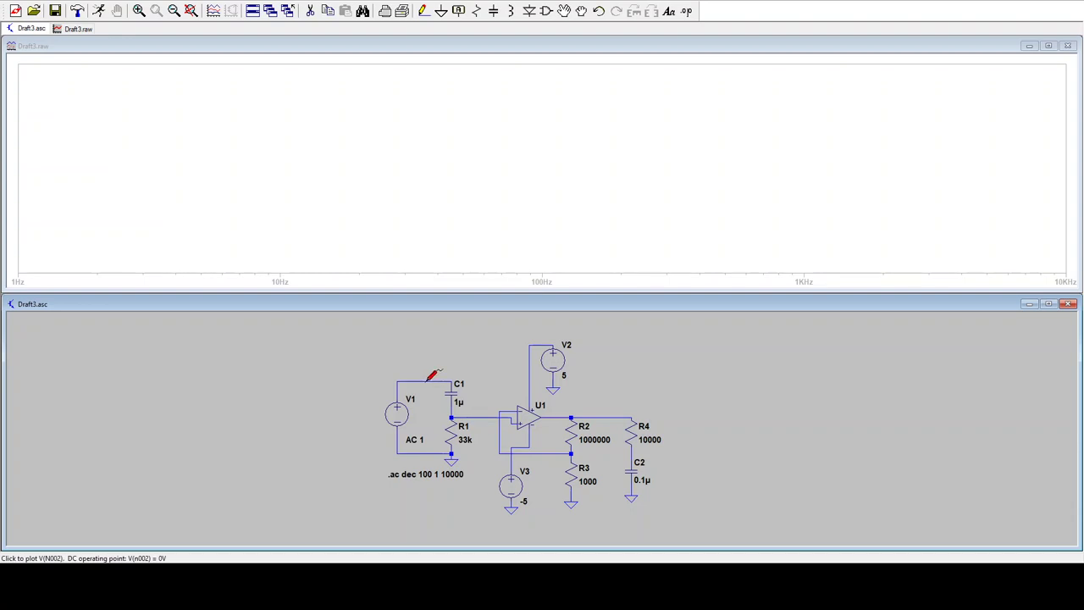
click(433, 375)
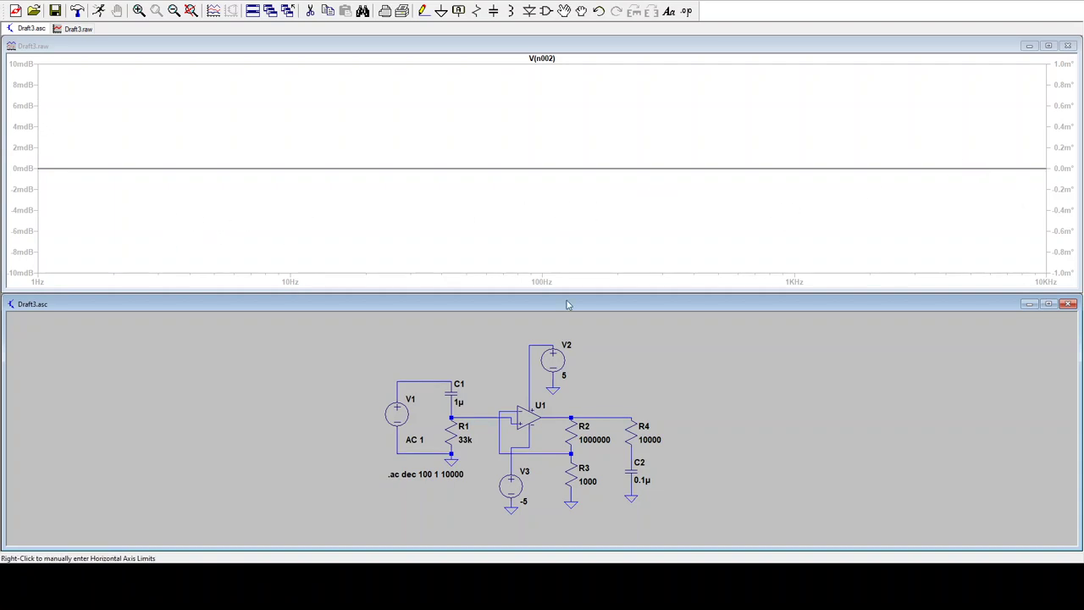
click(475, 411)
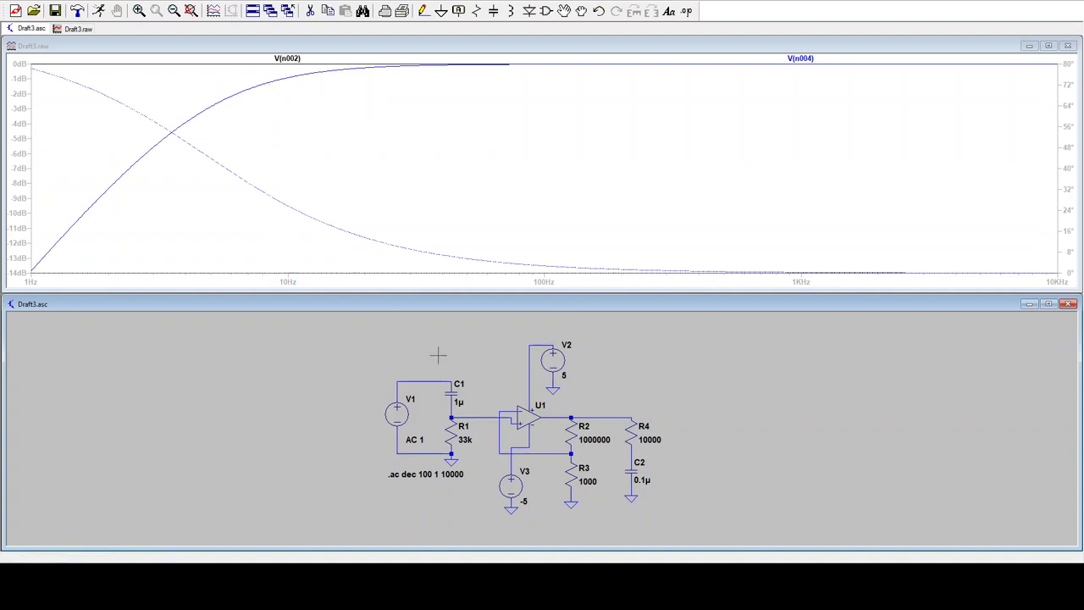
click(561, 411)
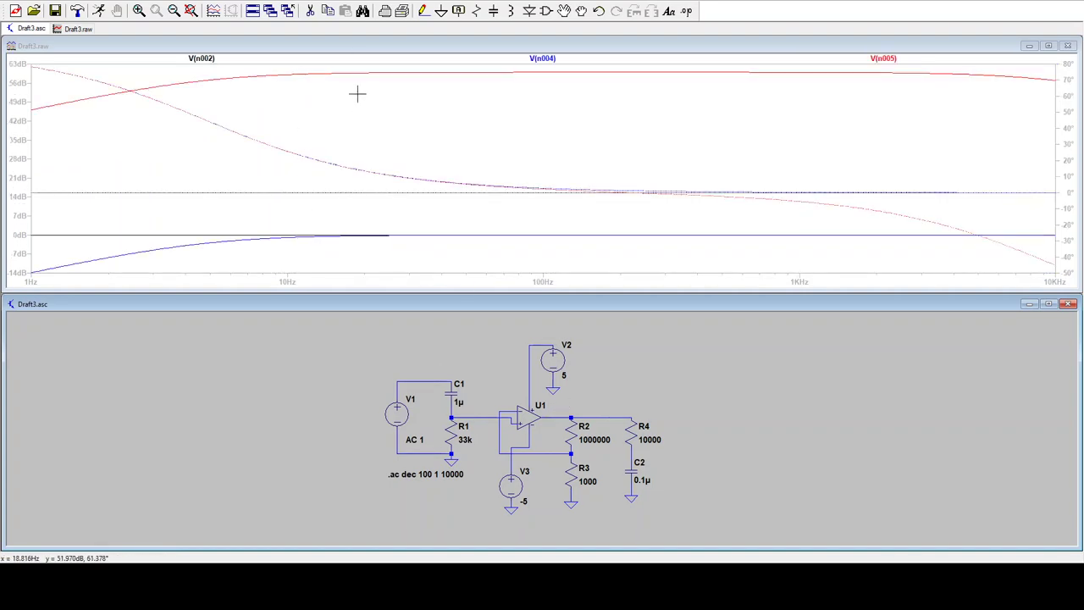
click(633, 454)
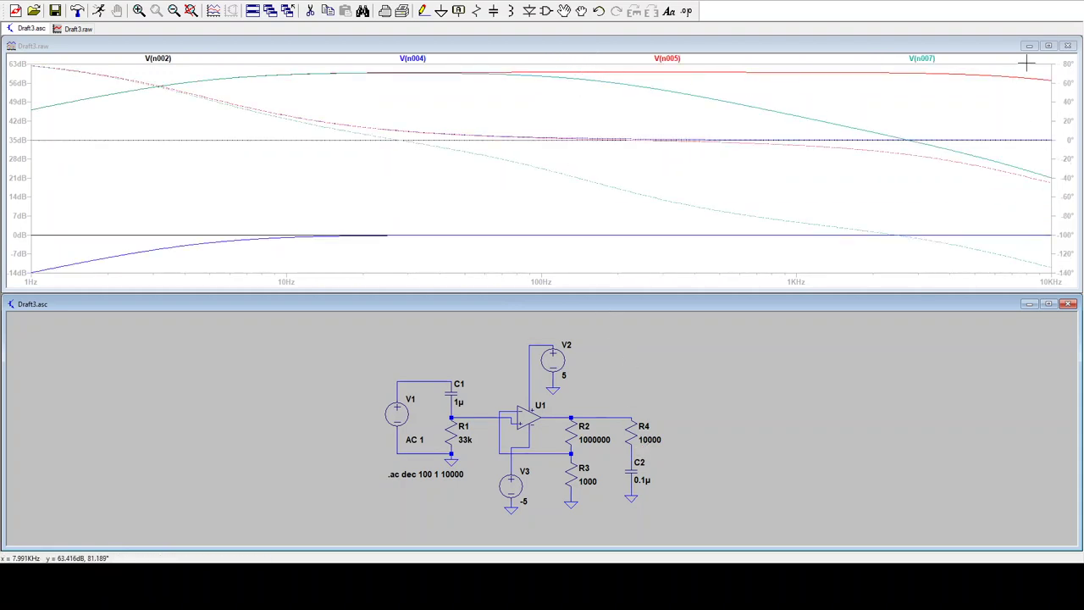
click(1049, 45)
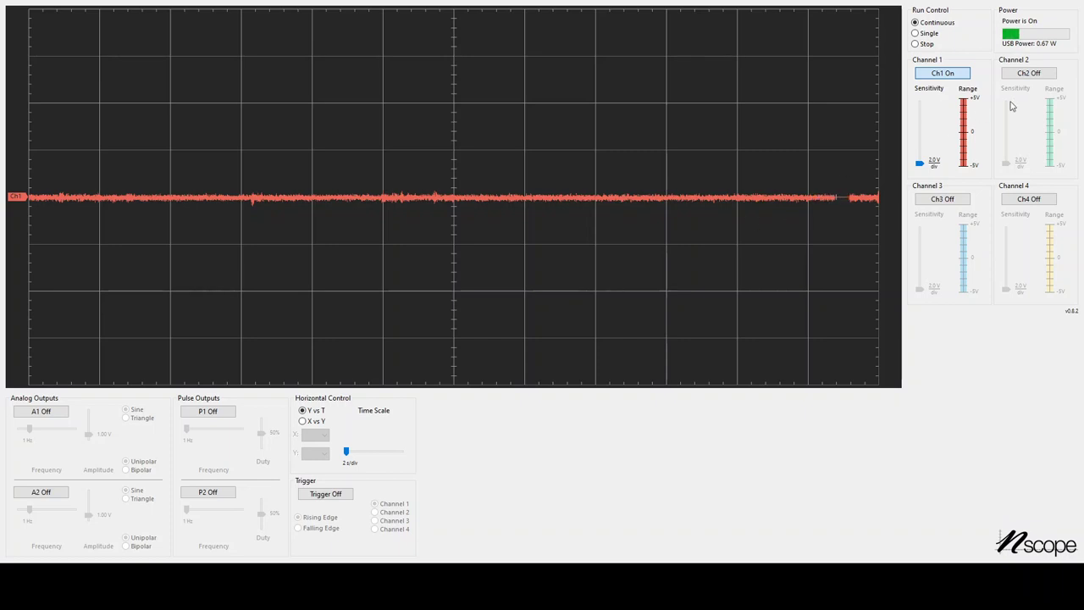
Switch nScope channel 2 on so the second microphone records alongside channel 1.
click(1028, 77)
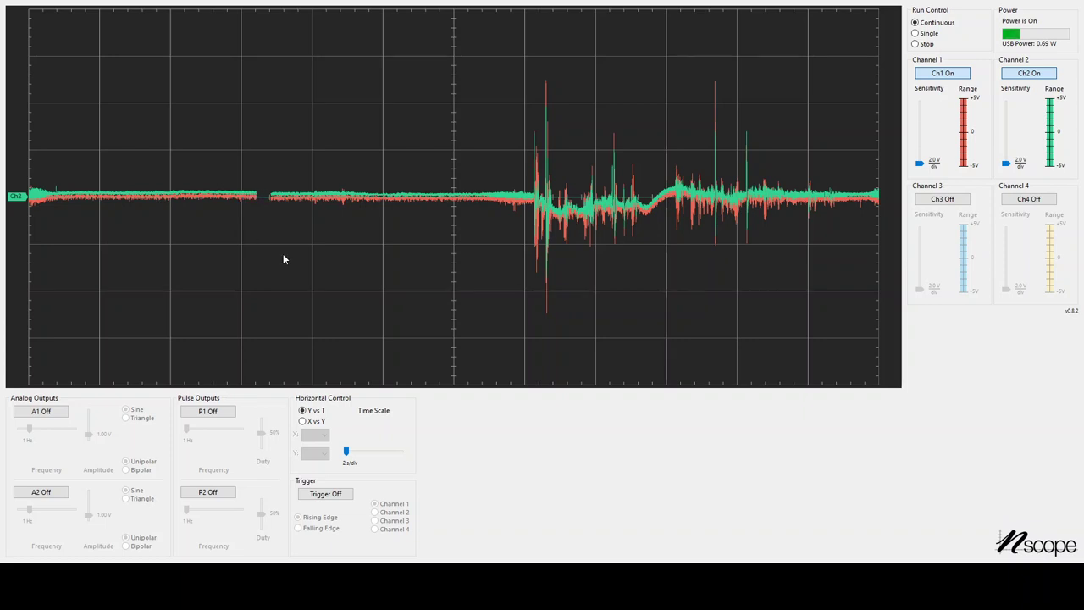
Set the nScope time scale to 10 ms/div.
drag(348, 452, 370, 453)
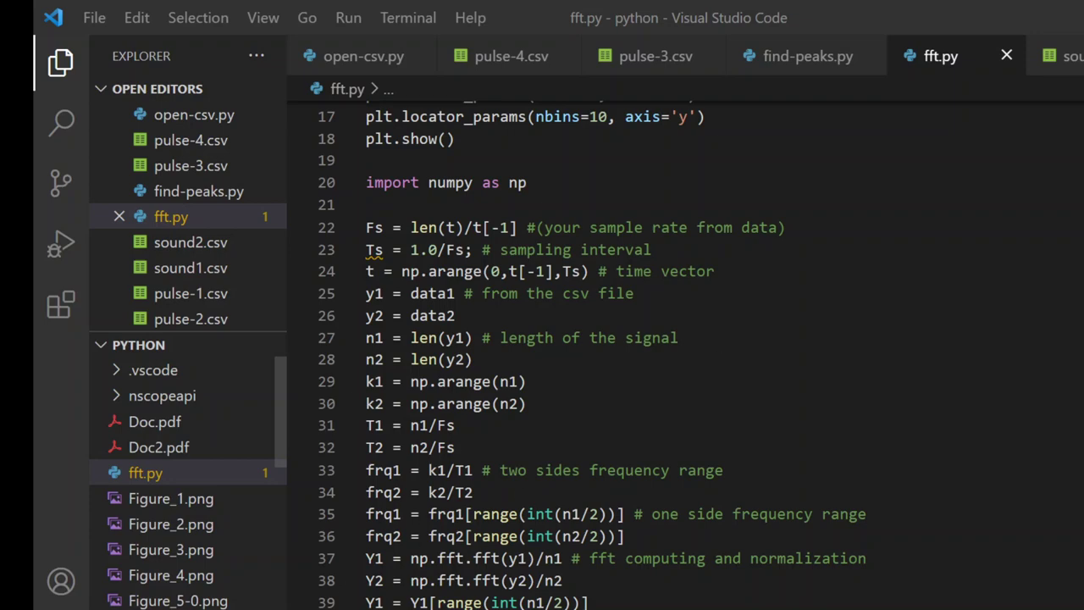
scroll(819, 271, up, 5)
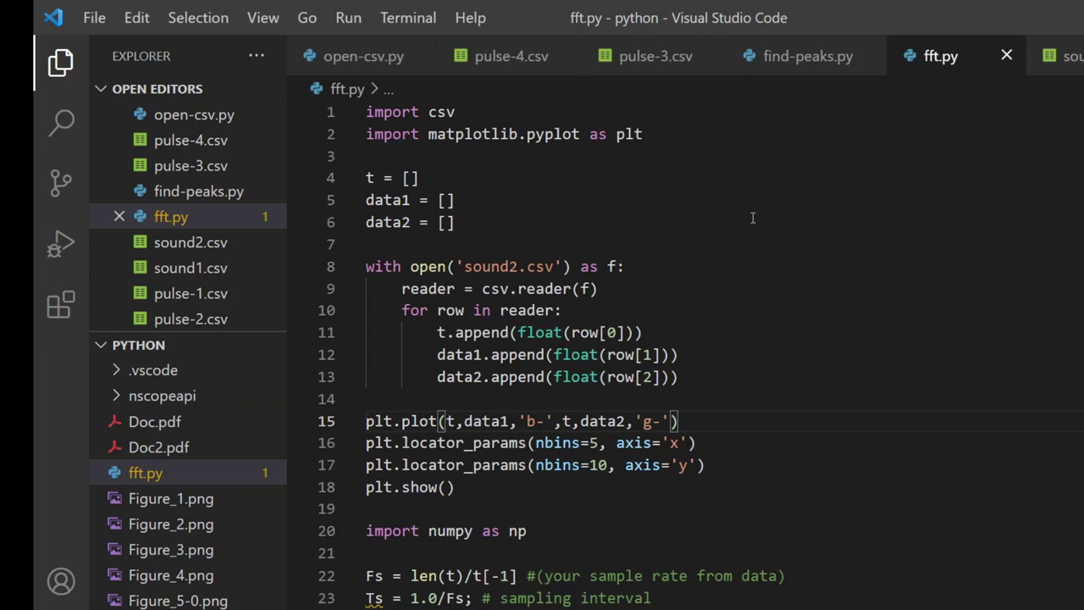
click(631, 267)
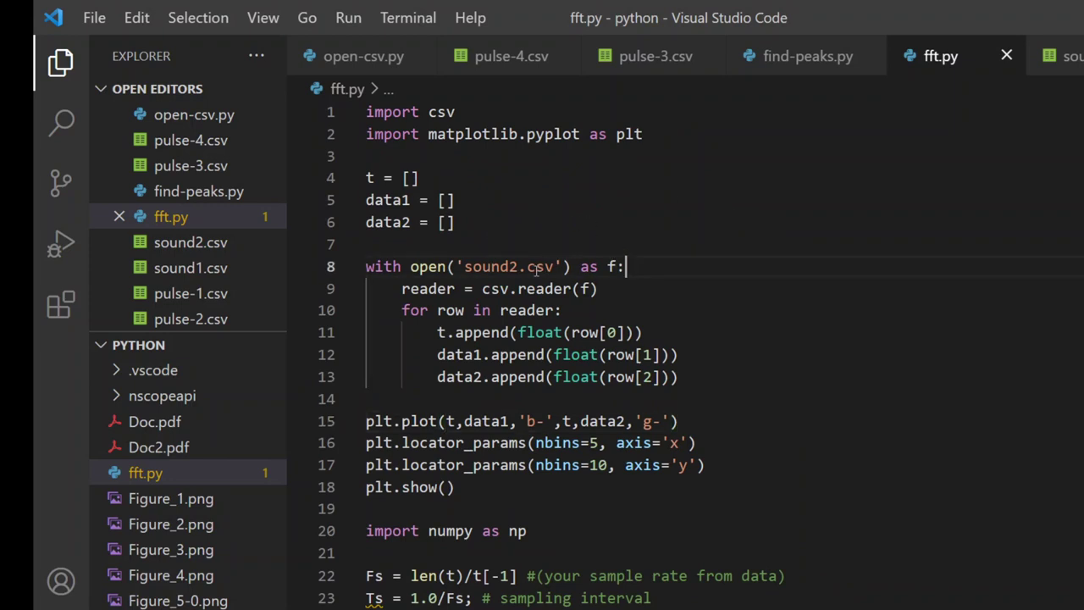
click(697, 382)
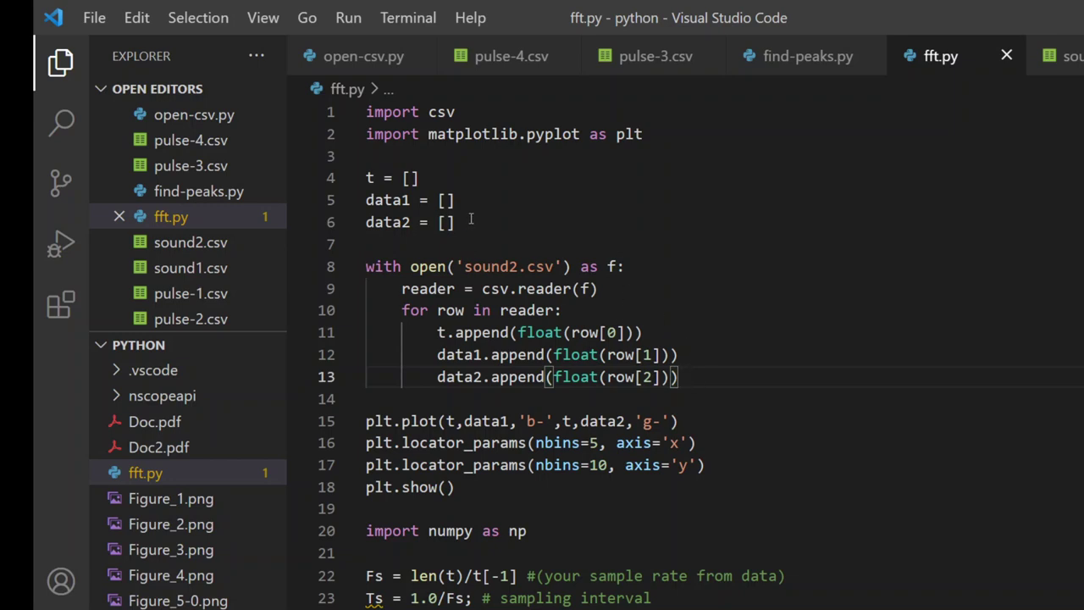
click(463, 183)
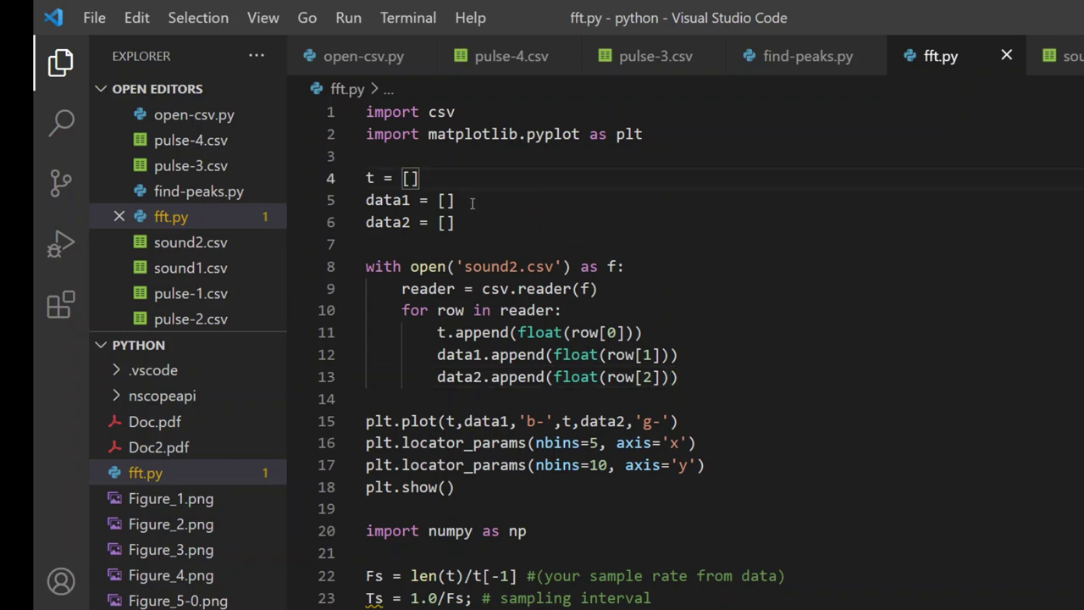
click(472, 205)
click(474, 223)
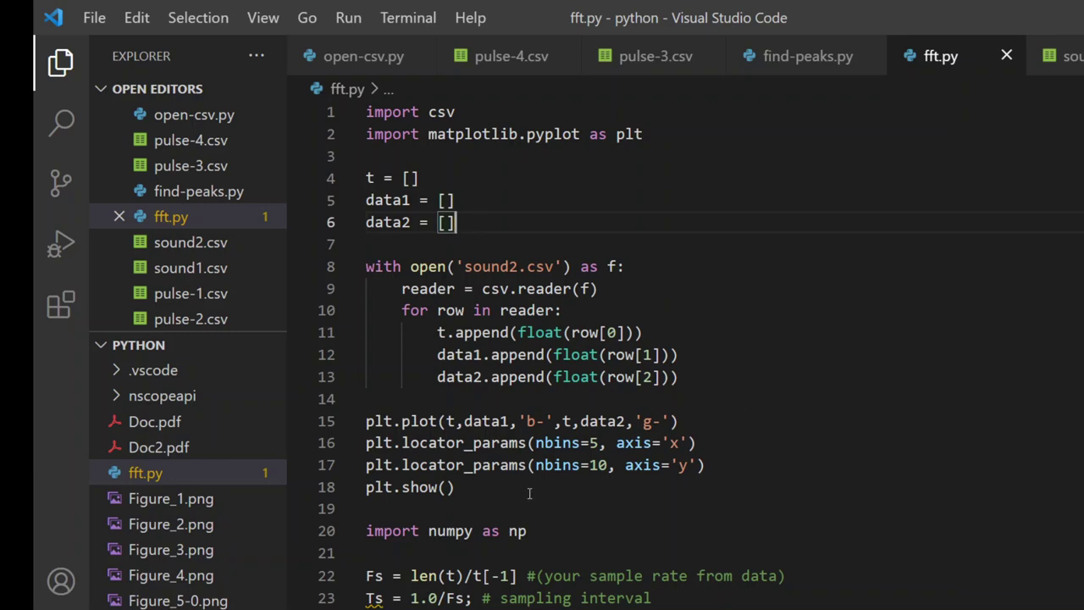
click(730, 415)
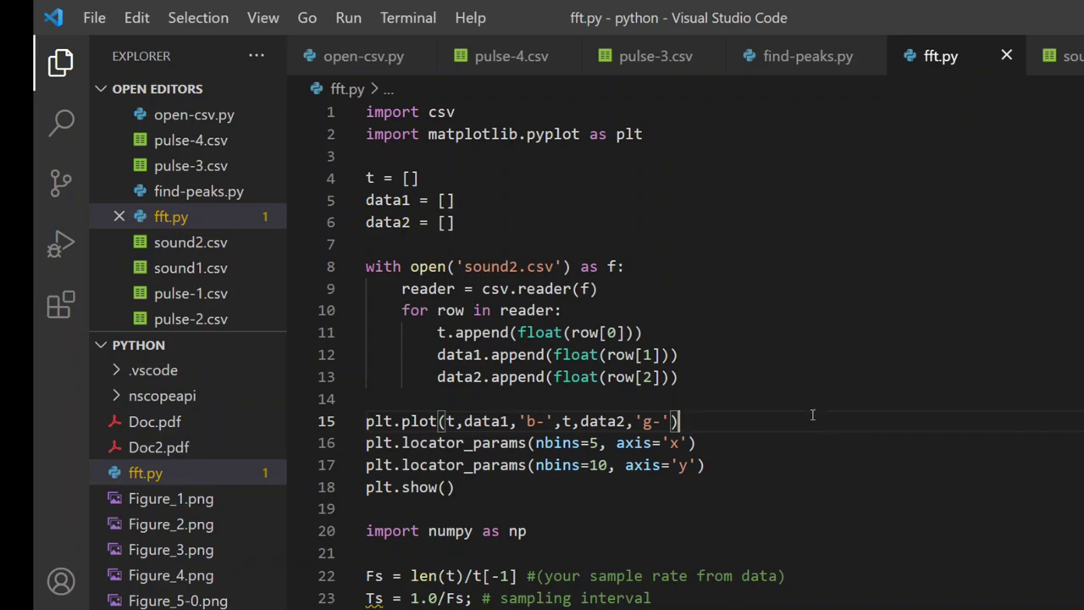
Review the np usages and the Fs sample-rate formula using len(t) and t[-1].
scroll(810, 410, down, 6)
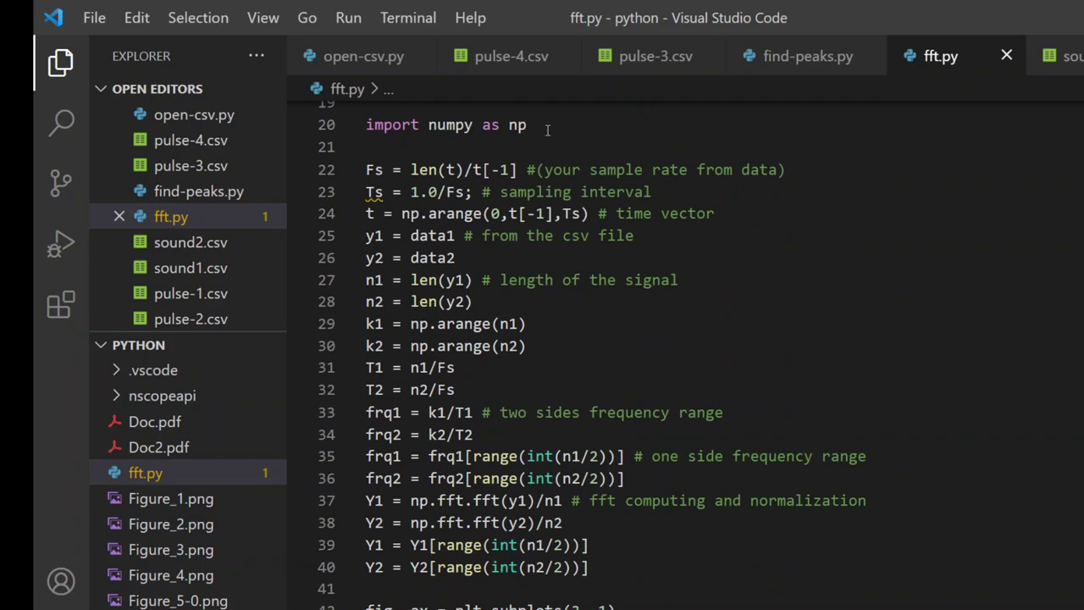
mouse_move(471, 125)
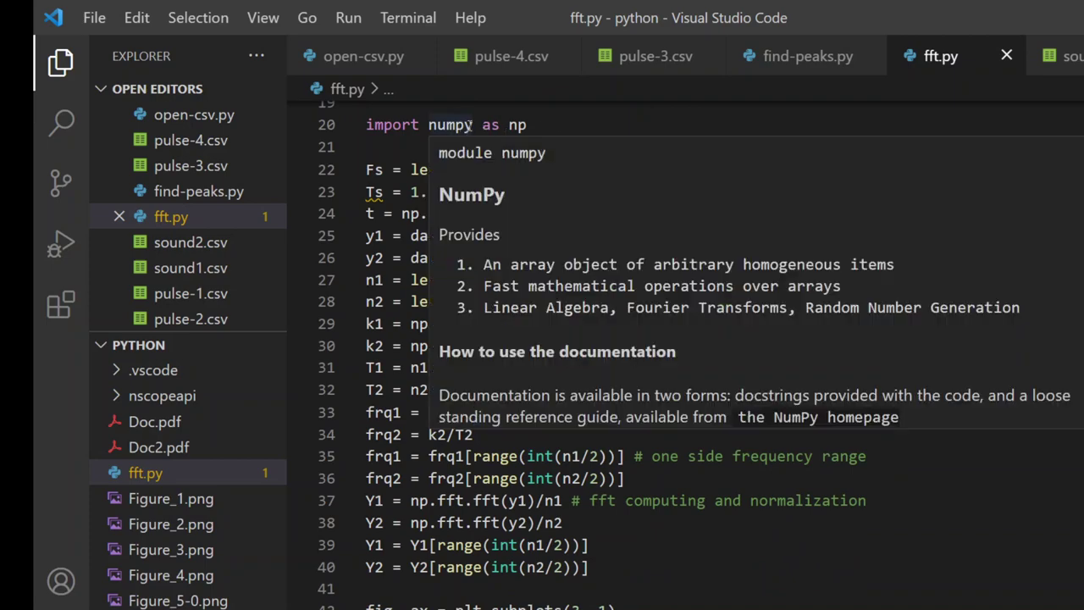
click(531, 125)
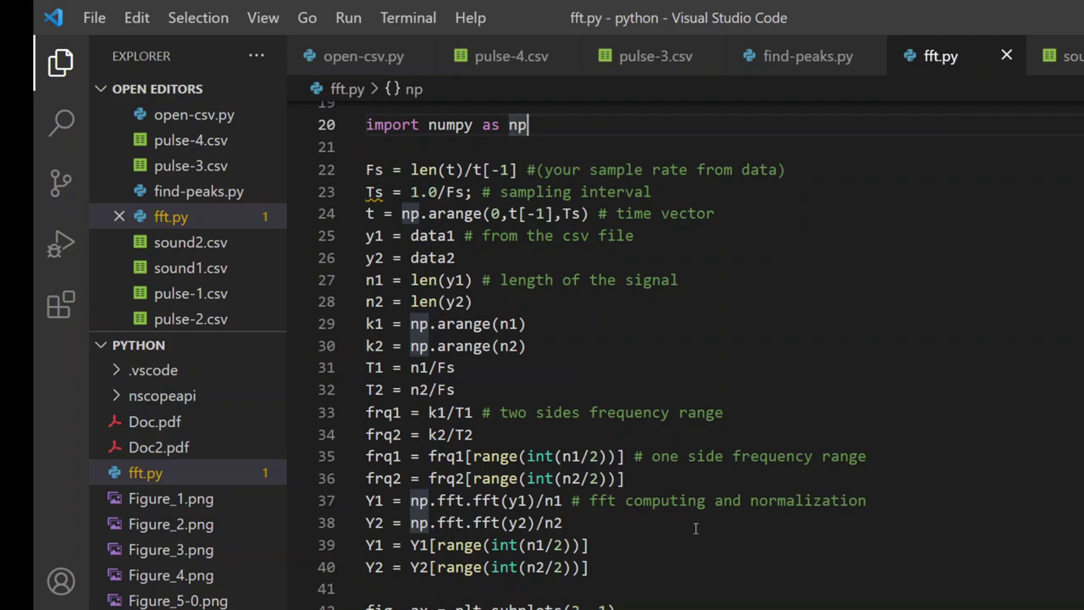
click(383, 169)
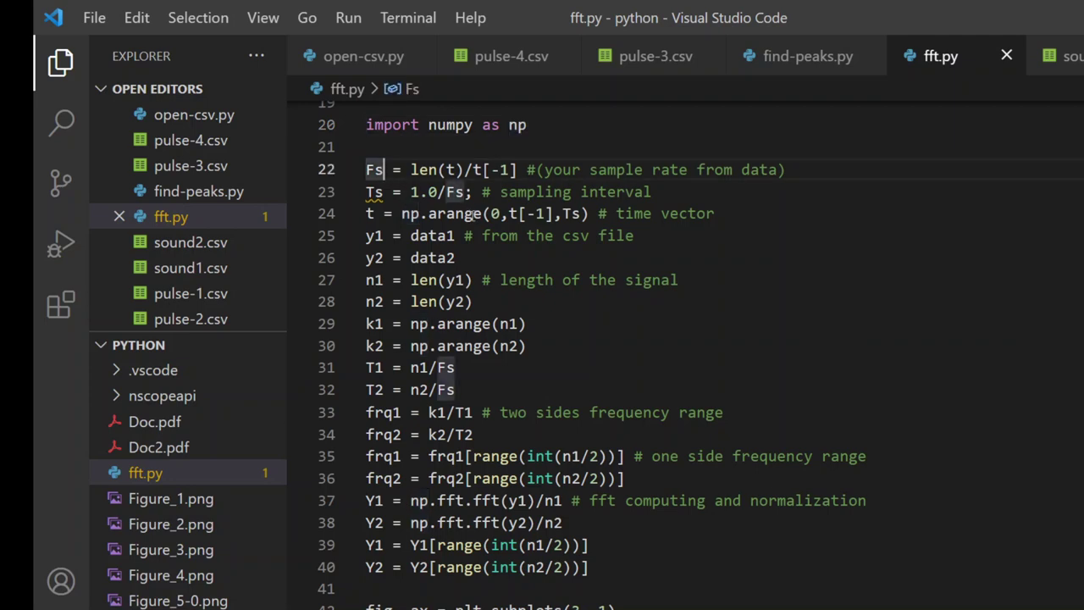
click(447, 169)
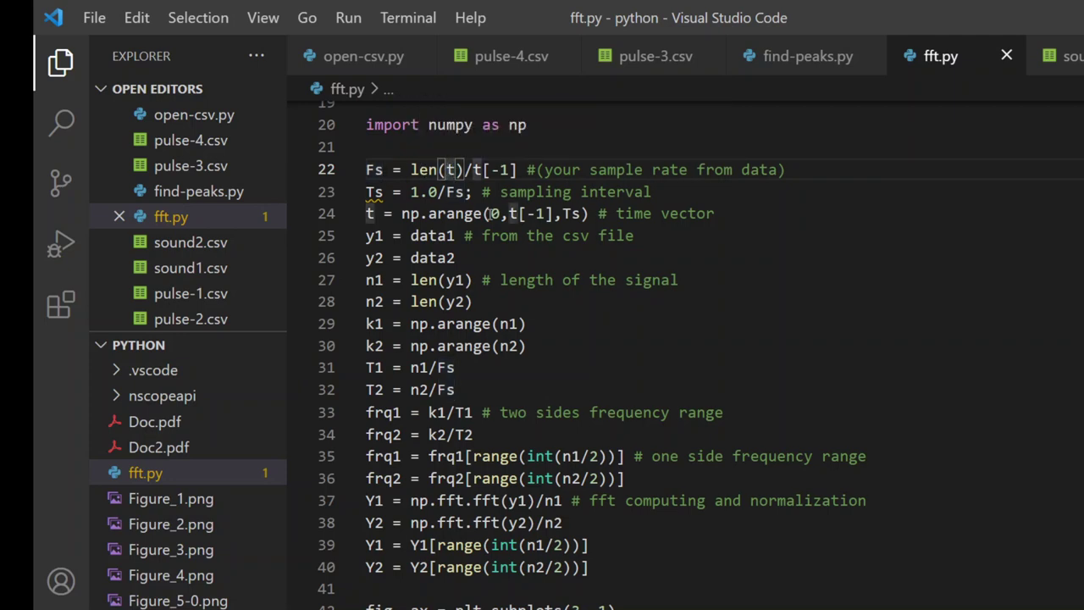
click(523, 170)
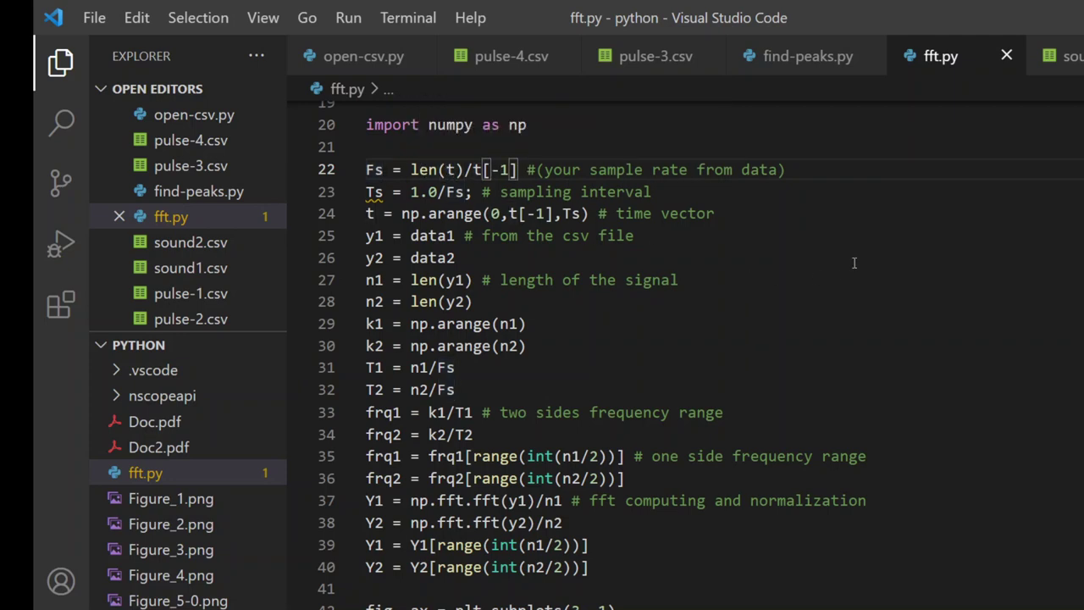
click(821, 172)
Review the time vector, data1 uses, k1, T1, frequency ranges and FFT normalization lines.
click(742, 216)
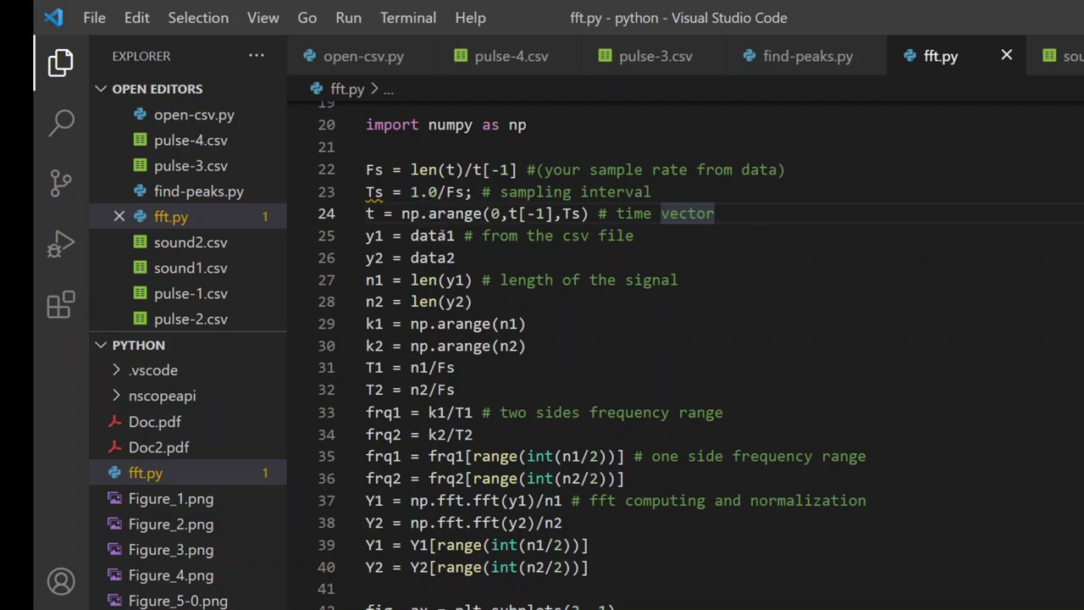
click(436, 236)
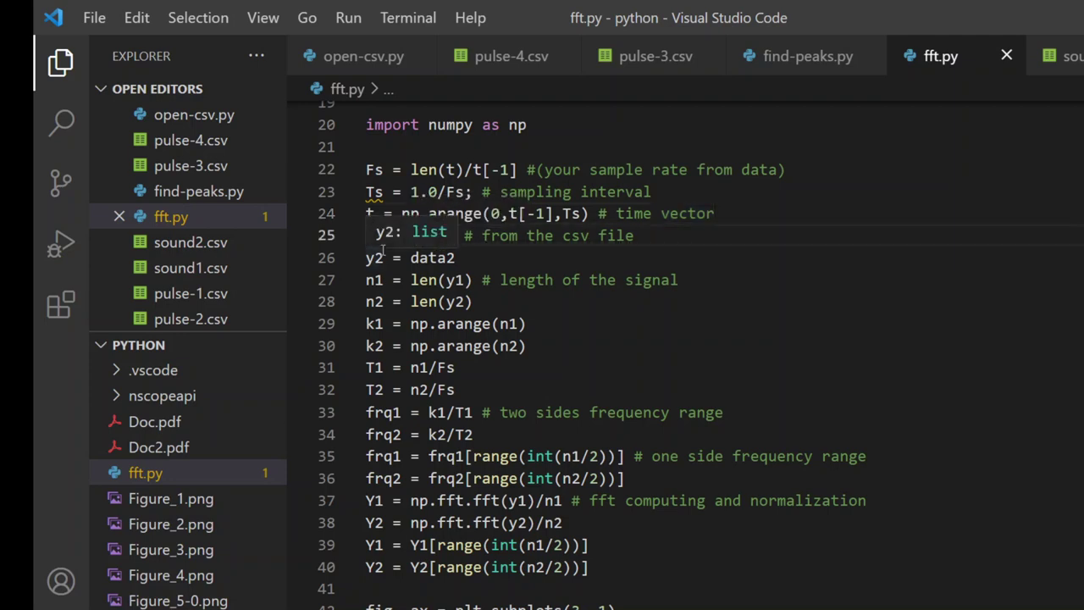
click(535, 324)
click(483, 368)
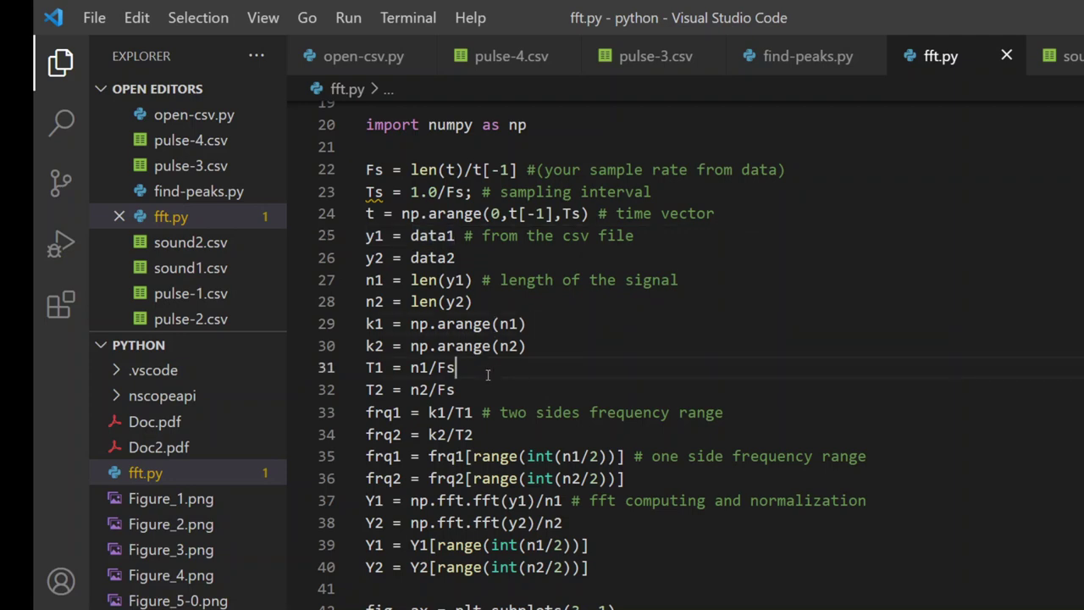
click(731, 412)
click(920, 457)
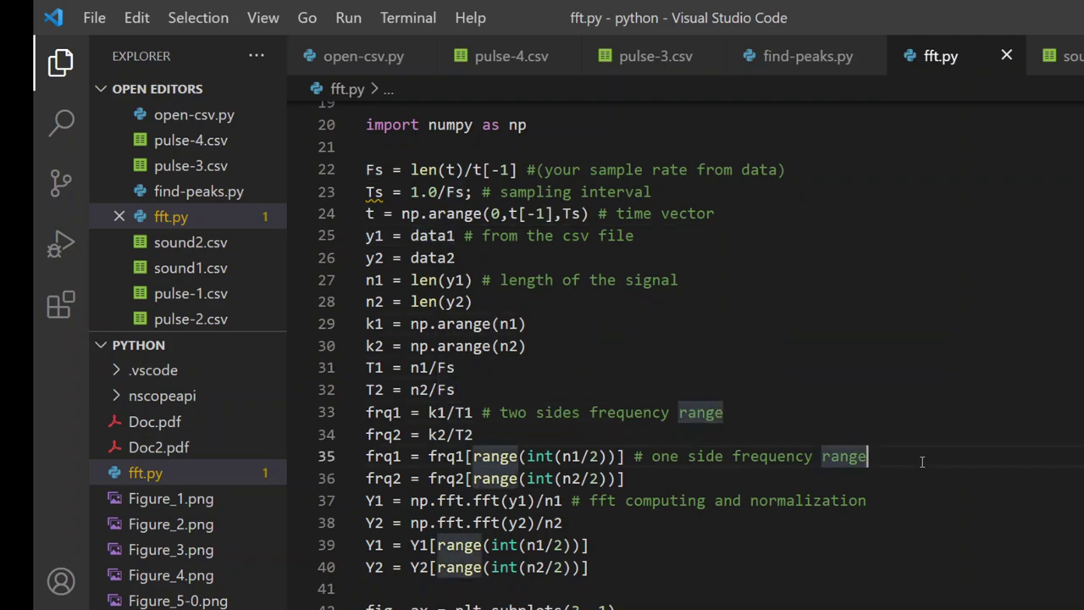
click(900, 501)
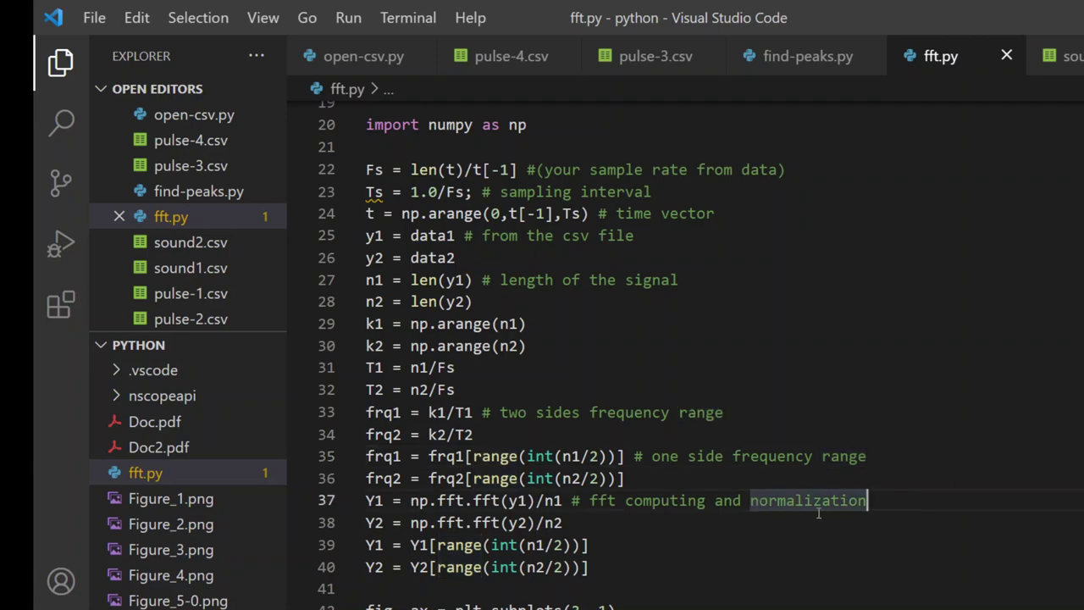
Review the one-sided spectrum slicing and the time, linear and log-log plotting lines.
scroll(682, 434, down, 2)
click(611, 429)
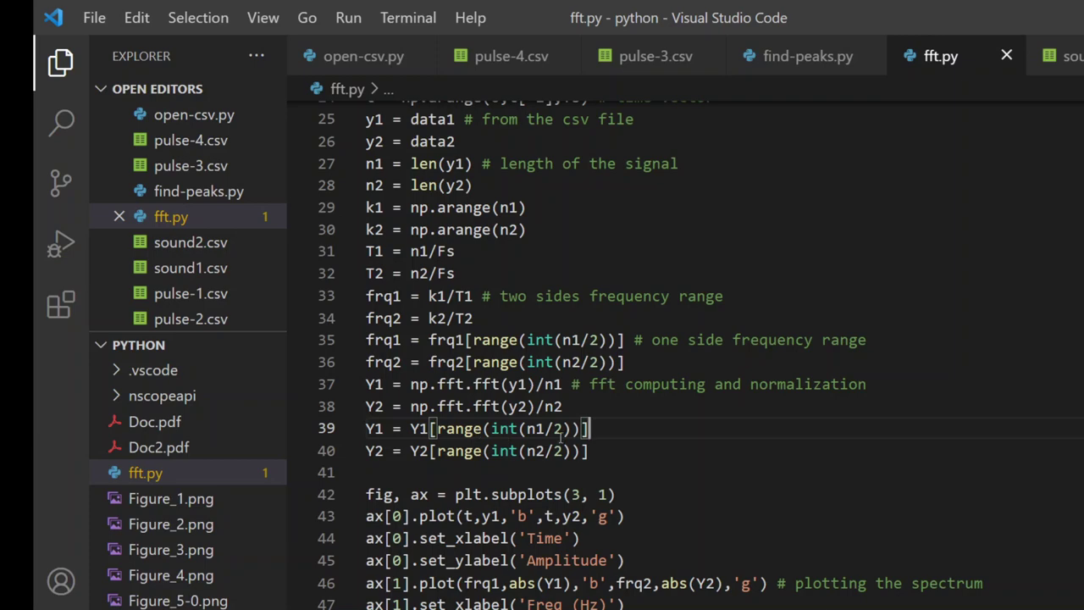
scroll(668, 446, down, 3)
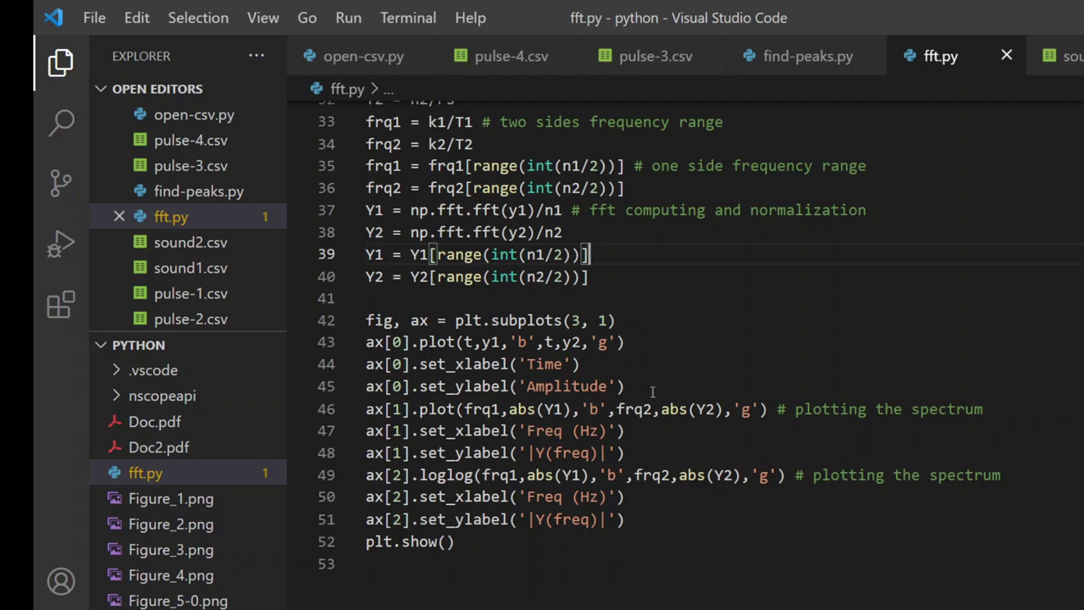
click(642, 339)
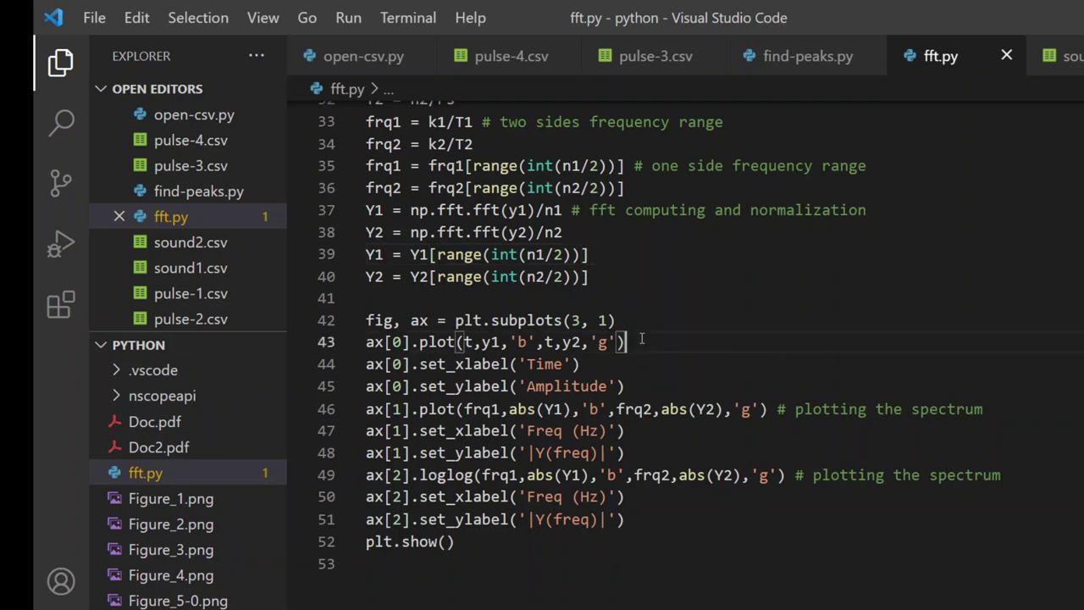
click(1004, 409)
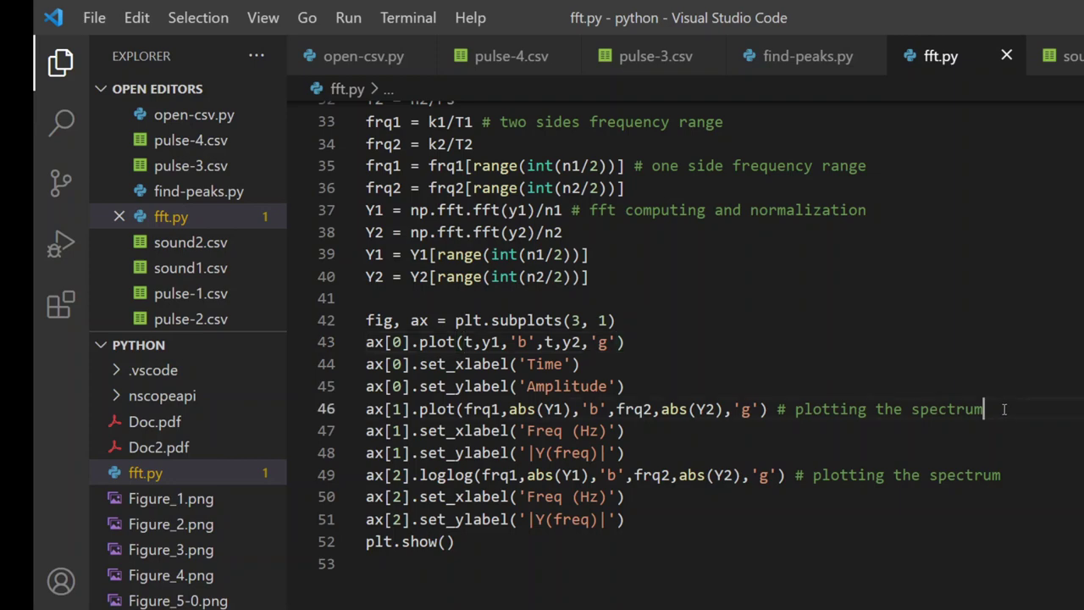
click(1013, 475)
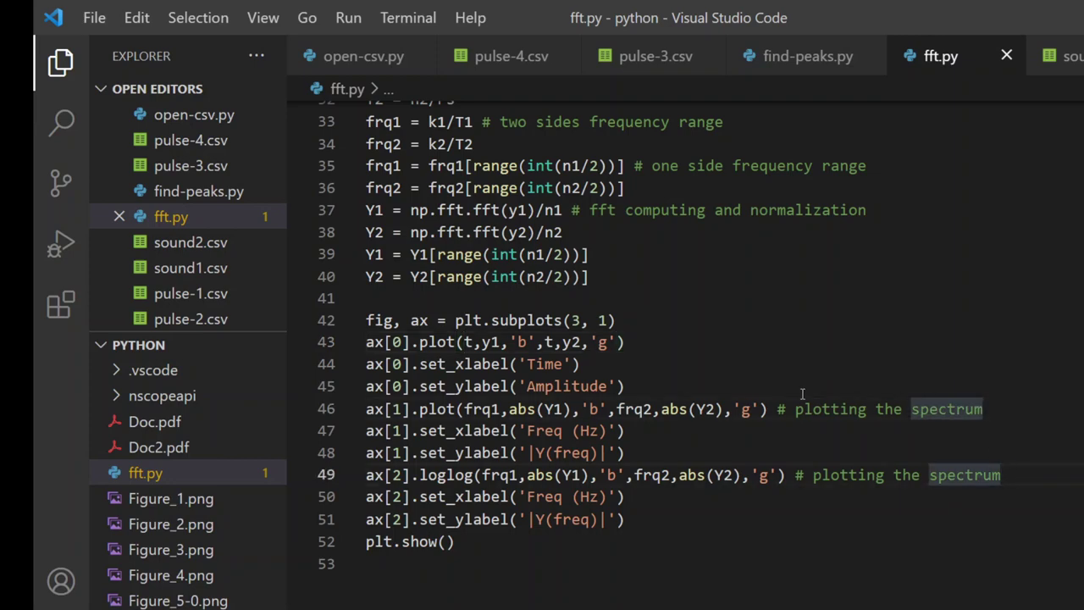
scroll(801, 394, up, 5)
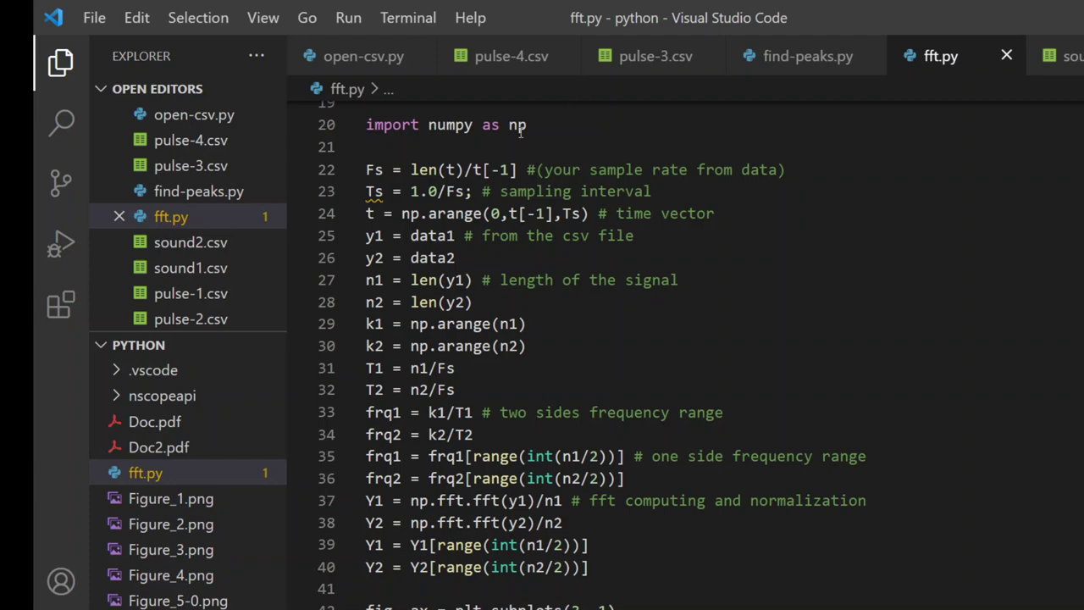
Add a semicolon after 1.0/Fs on line 23 and check the fft function's uses.
click(467, 193)
text(;)
click(446, 501)
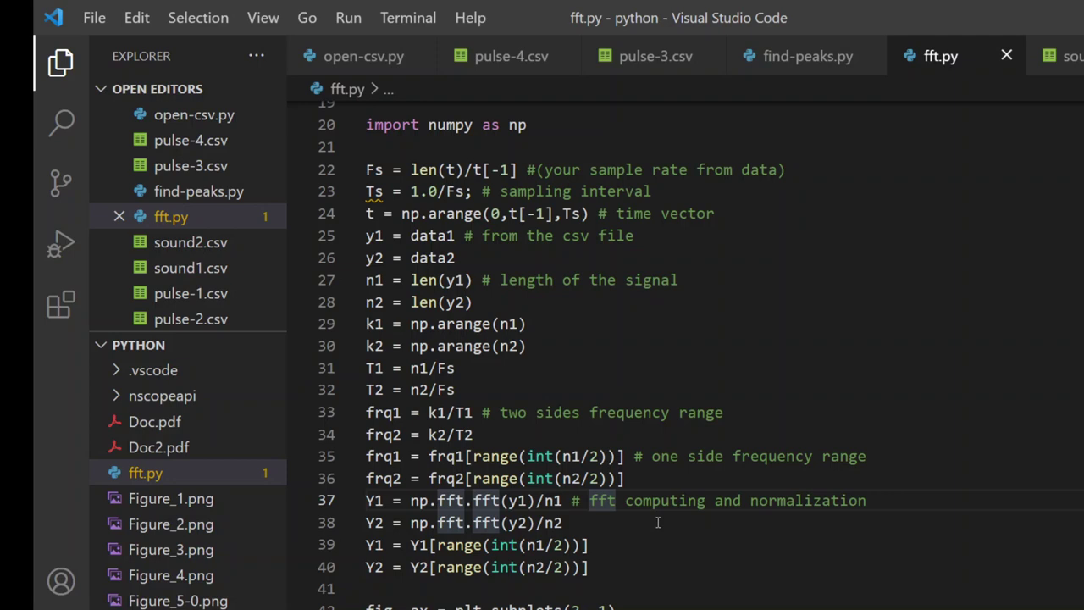
click(889, 500)
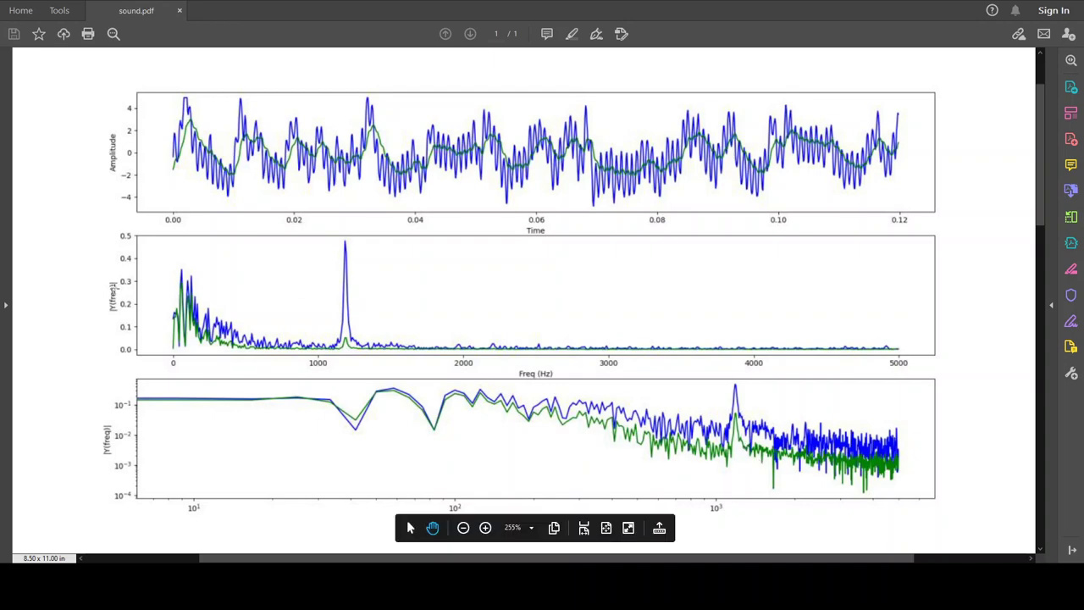
Scroll sound.pdf down to the second capture's time and frequency plots.
scroll(117, 300, down, 10)
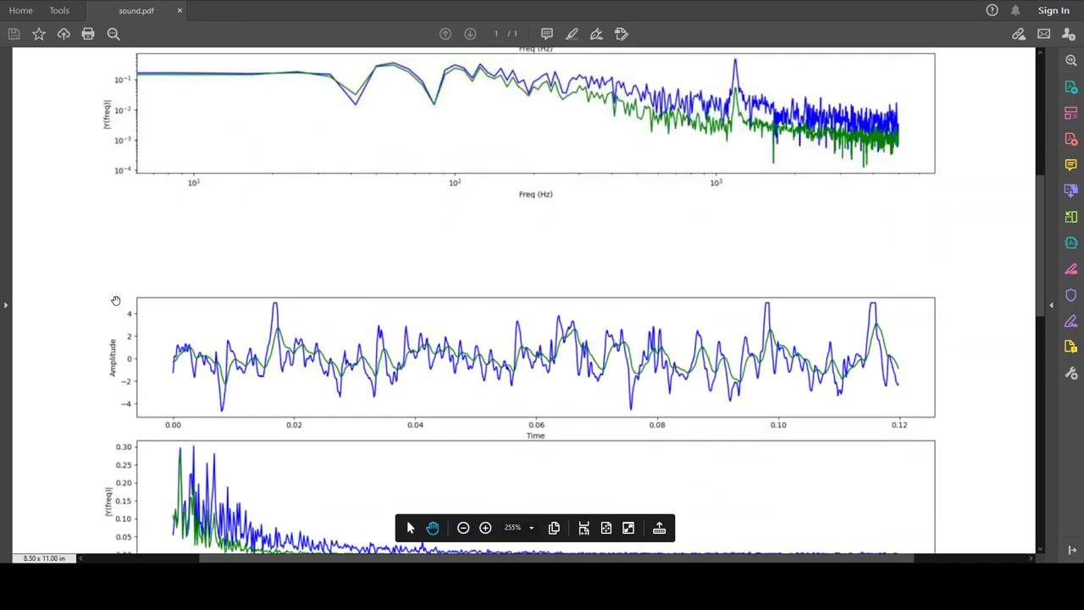
scroll(117, 300, down, 2)
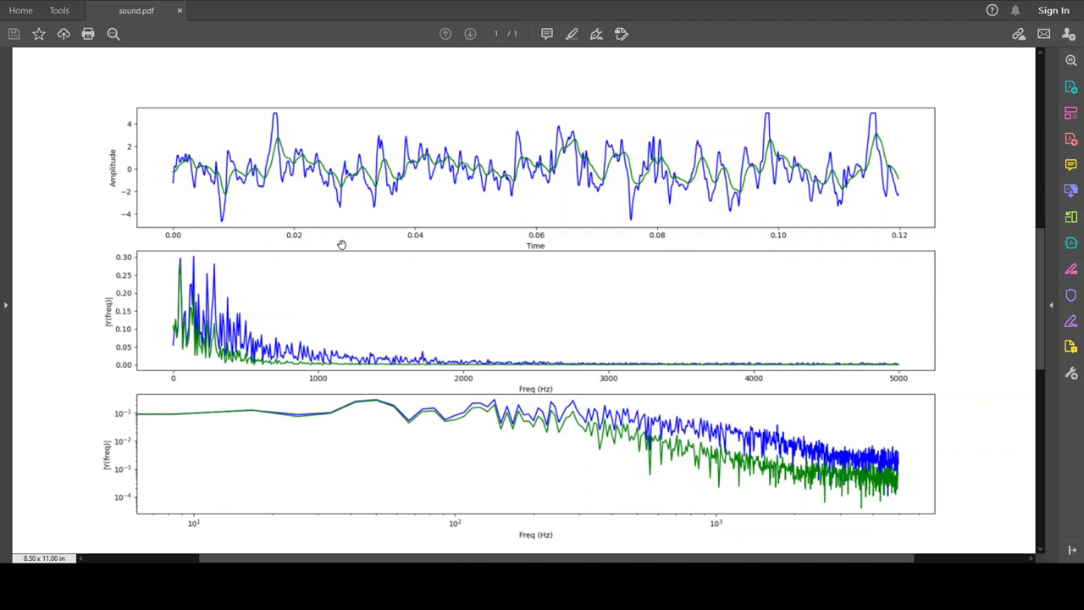
scroll(368, 287, down, 1)
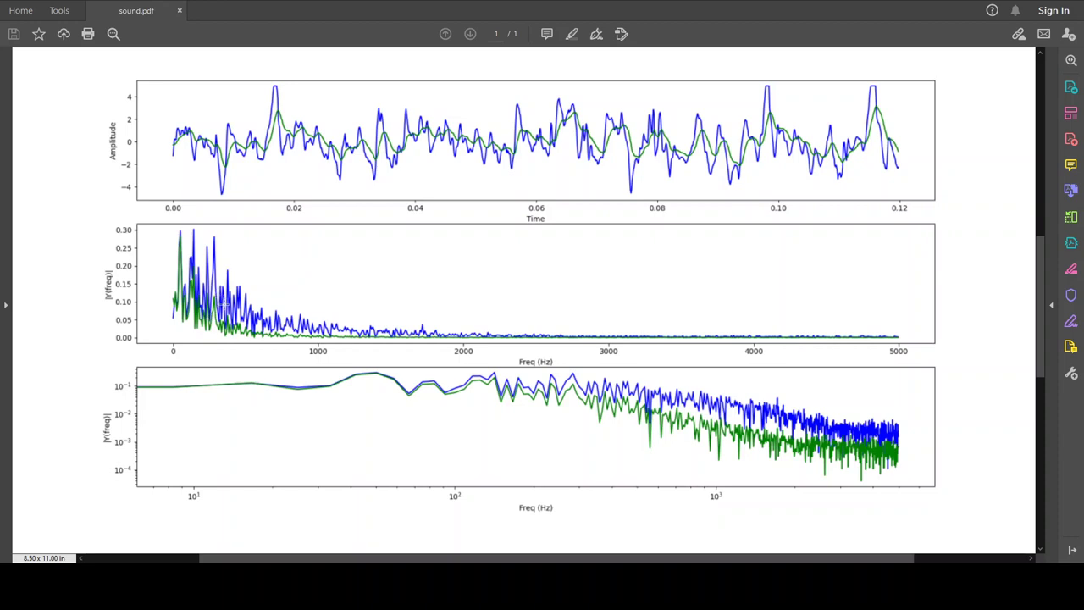
mouse_move(466, 485)
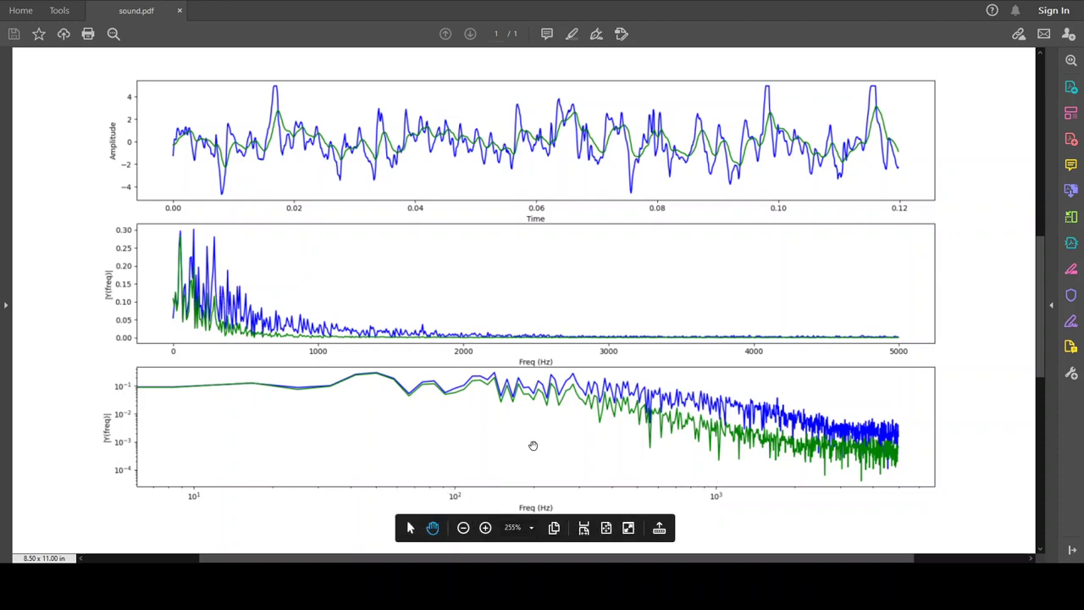